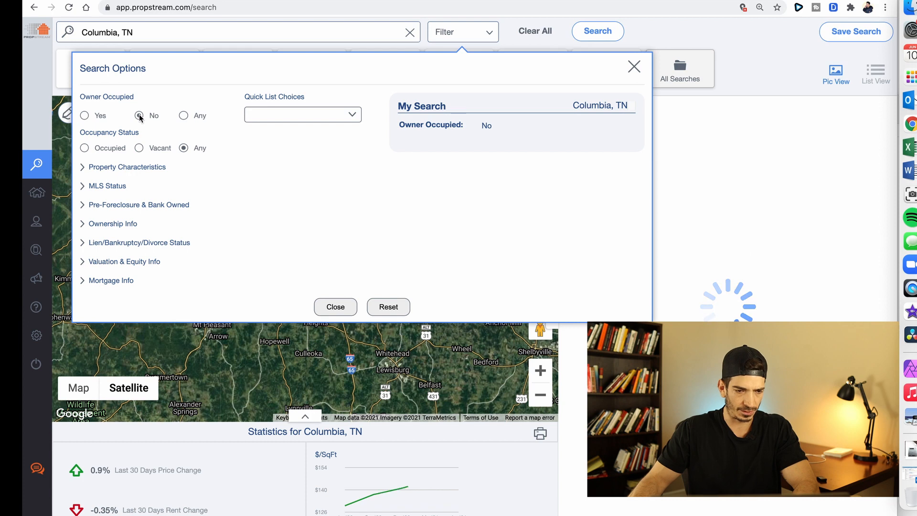
# - Restrict the search to Residential properties of types Single Family, Condo/Townhouse and Multi-Family 2-4
pyautogui.click(132, 168)
pyautogui.click(129, 200)
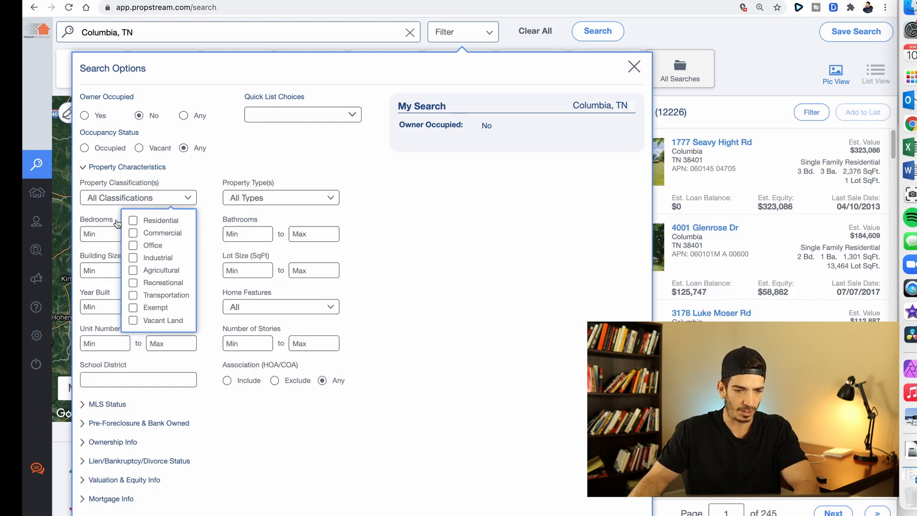
pyautogui.click(133, 222)
pyautogui.click(283, 199)
pyautogui.click(173, 240)
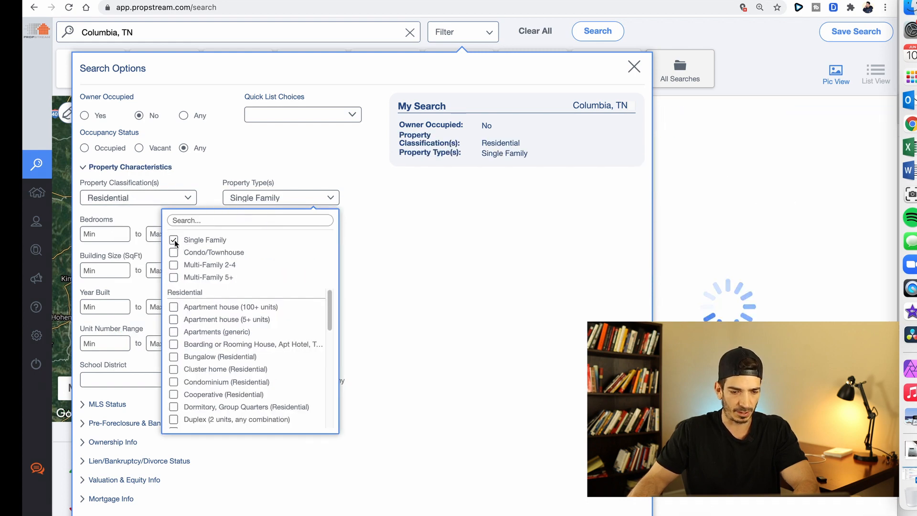
pyautogui.click(174, 266)
pyautogui.click(174, 252)
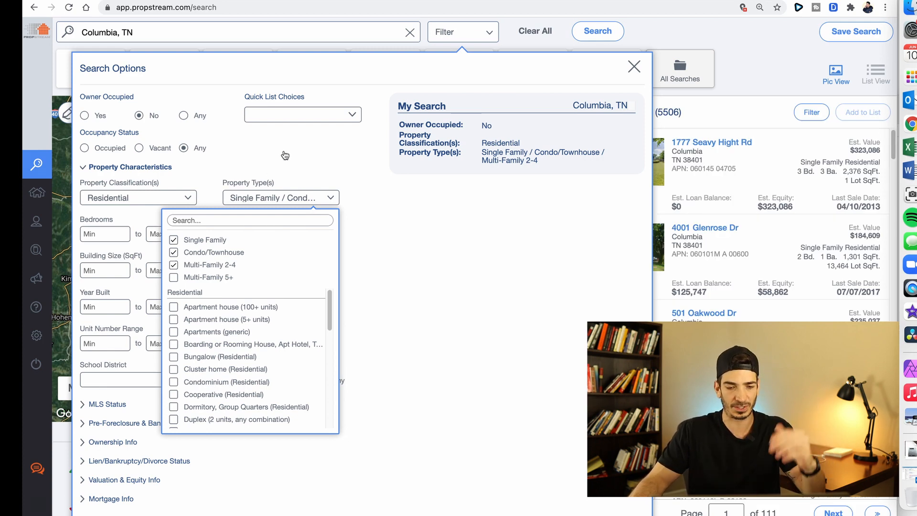
pyautogui.click(258, 155)
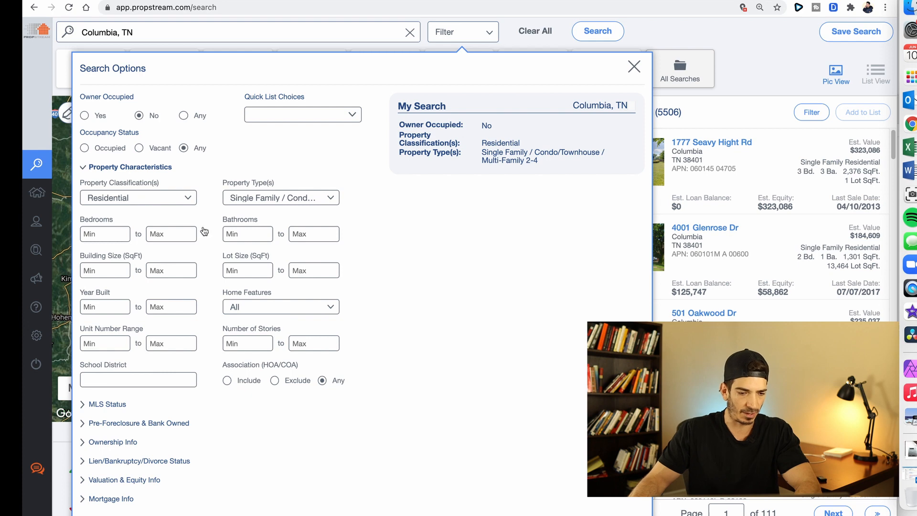
# - Set the maximum year built to 1995 and limit the MLS status to properties not on the market
pyautogui.click(95, 308)
pyautogui.click(188, 307)
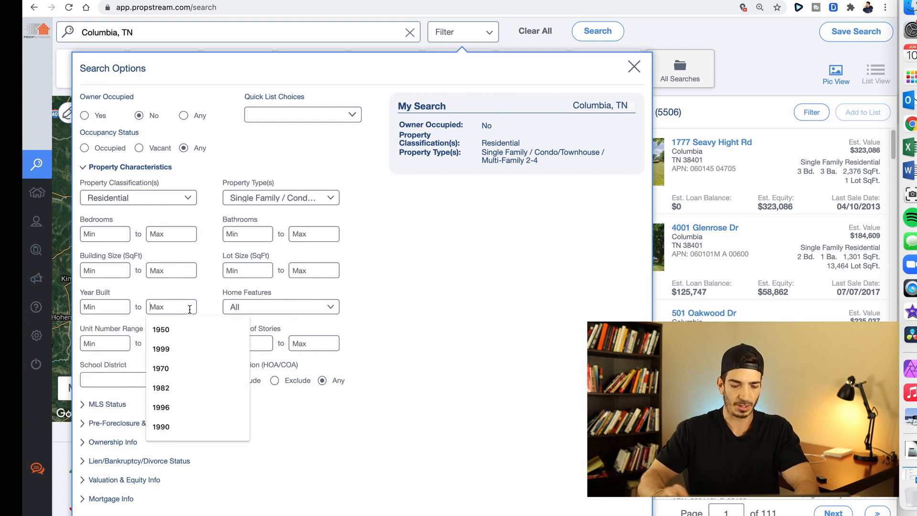
pyautogui.write('1995')
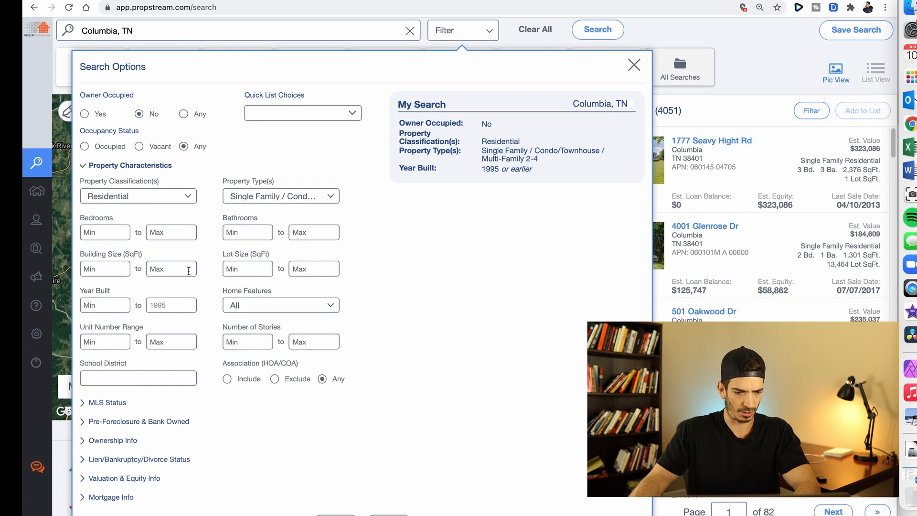
pyautogui.click(117, 405)
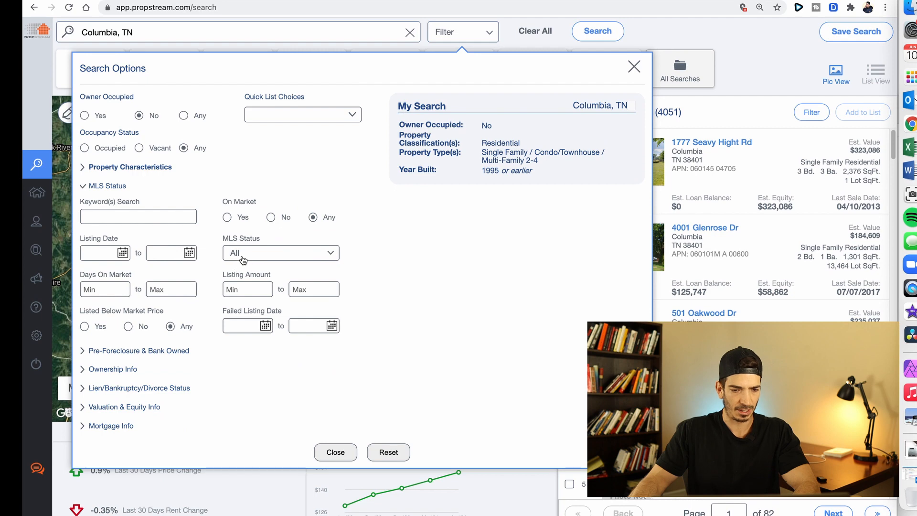
pyautogui.click(271, 218)
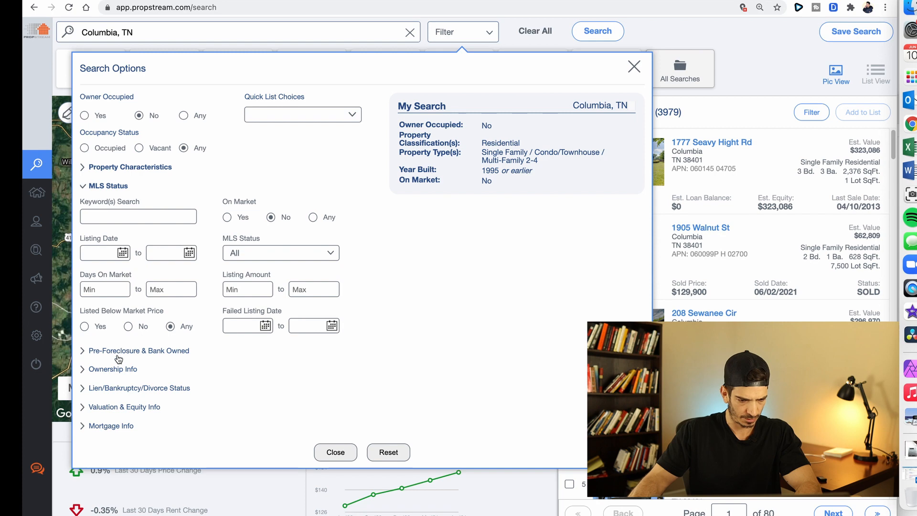
# - Restrict the owner type to Individual in the ownership filters
pyautogui.click(101, 371)
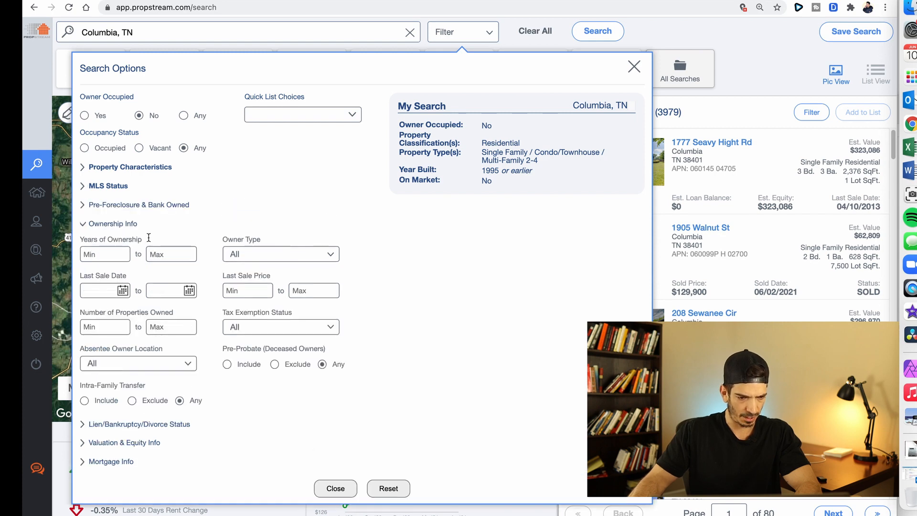
pyautogui.click(237, 257)
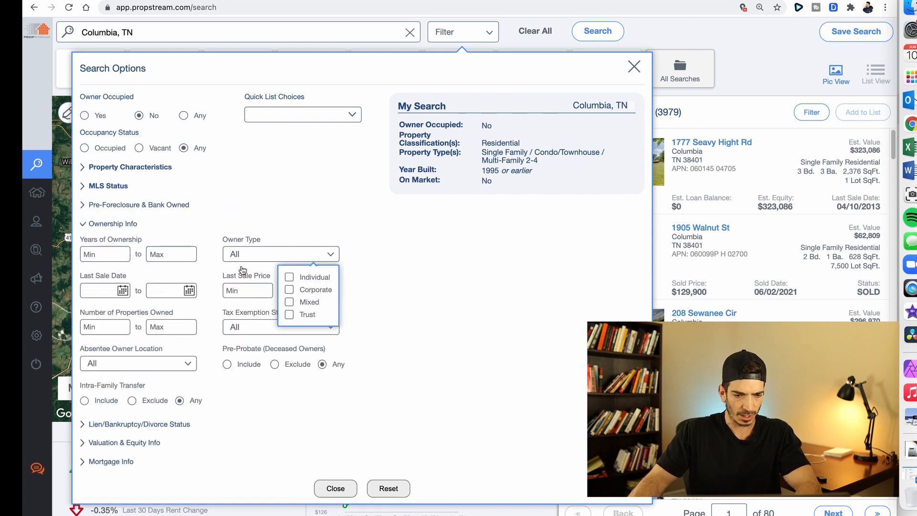
pyautogui.click(289, 277)
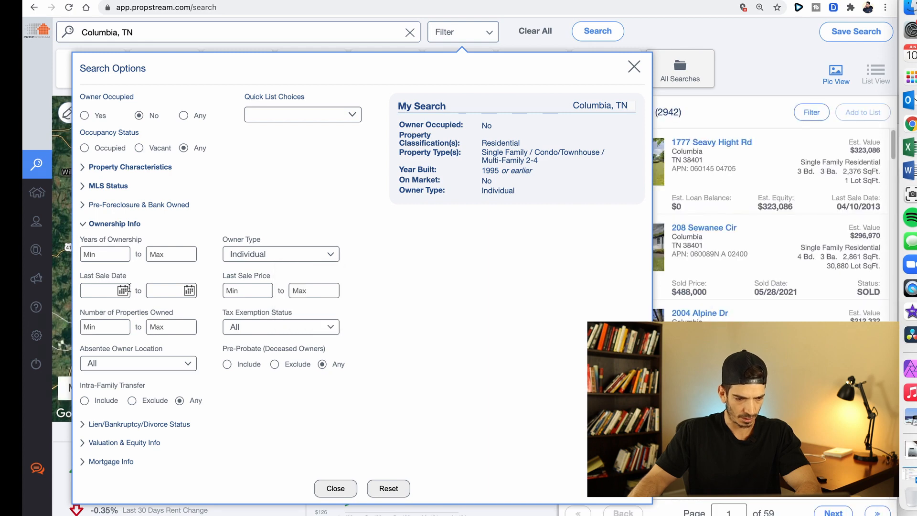
# - Set the latest allowed last sale date to 06/01/13
pyautogui.click(164, 291)
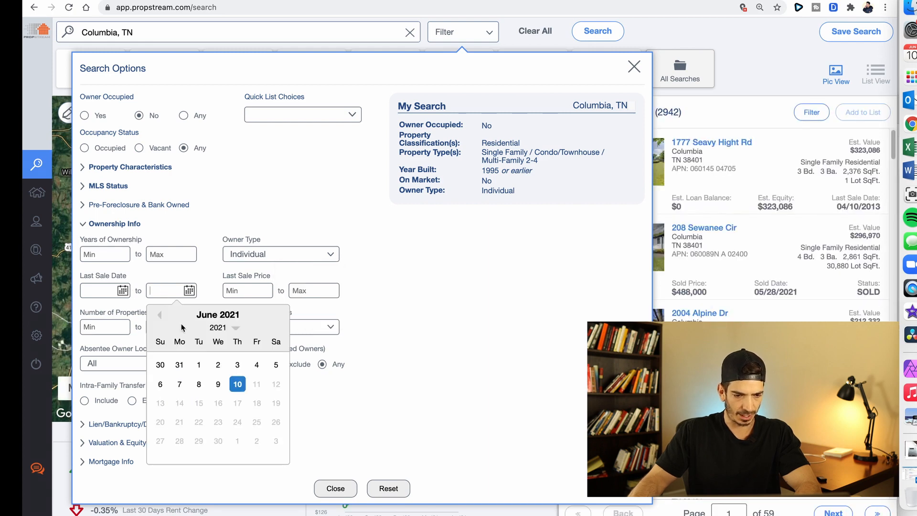
pyautogui.click(235, 316)
pyautogui.moveTo(219, 455)
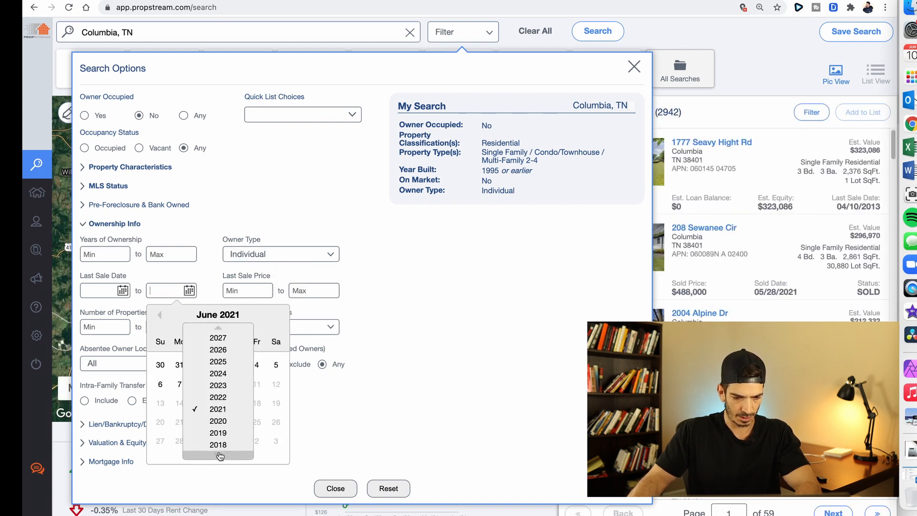
pyautogui.click(219, 445)
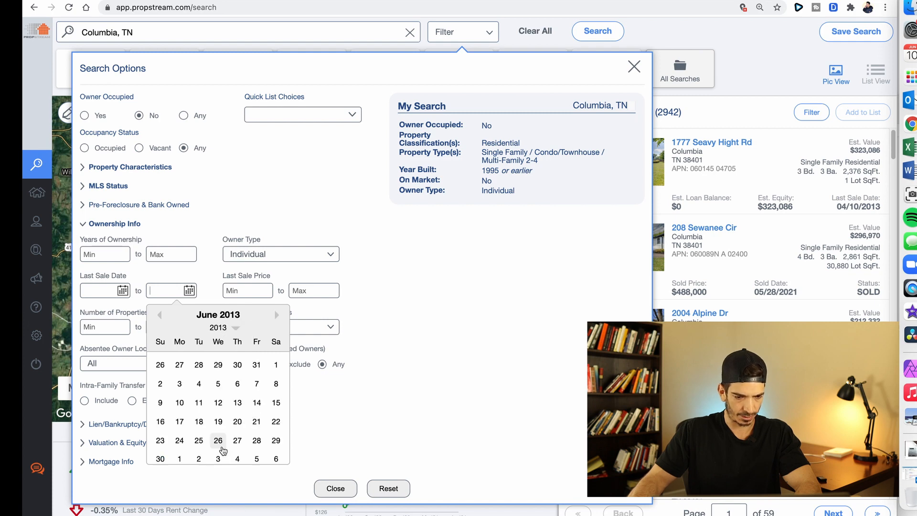
pyautogui.click(275, 365)
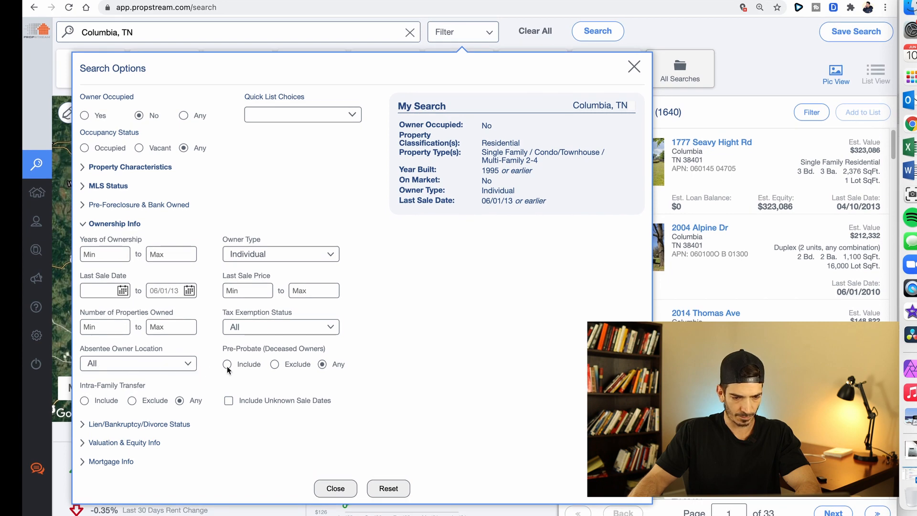
# - Include properties with unknown sale dates, toggling the option off and on again to compare the results
pyautogui.click(229, 402)
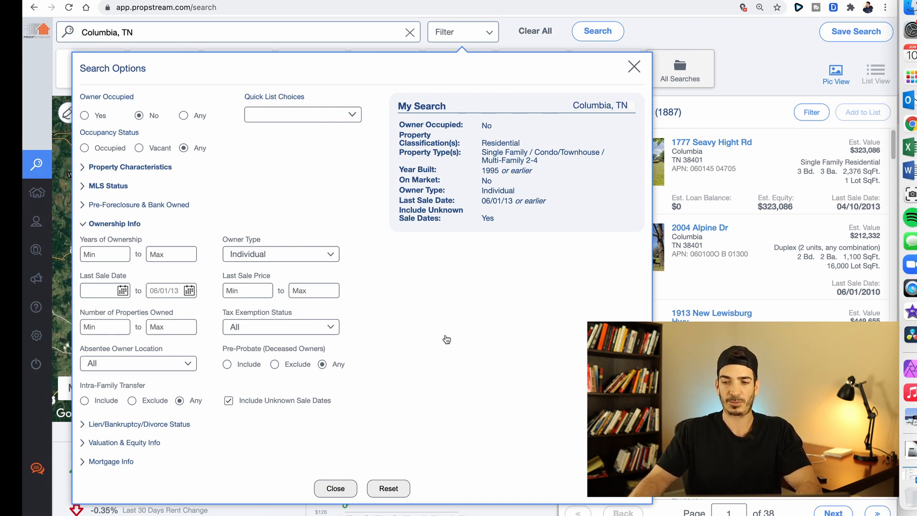
pyautogui.click(229, 401)
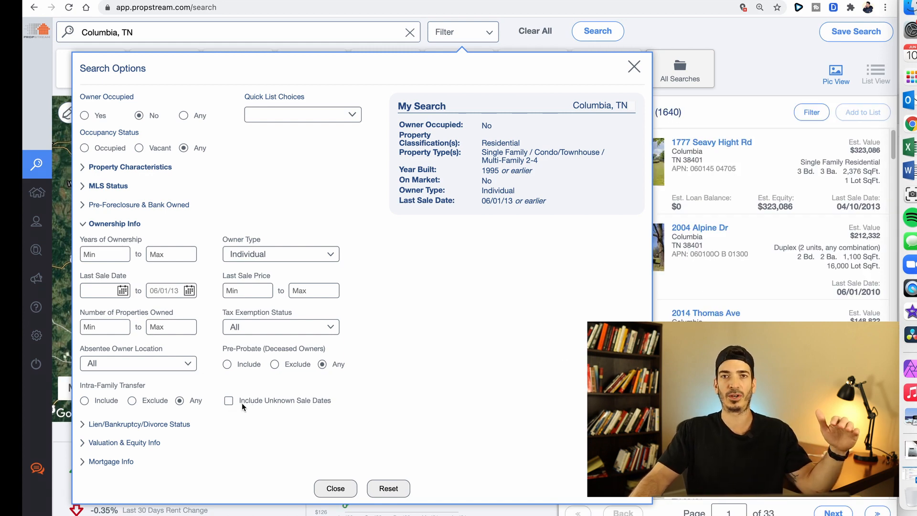
pyautogui.click(229, 401)
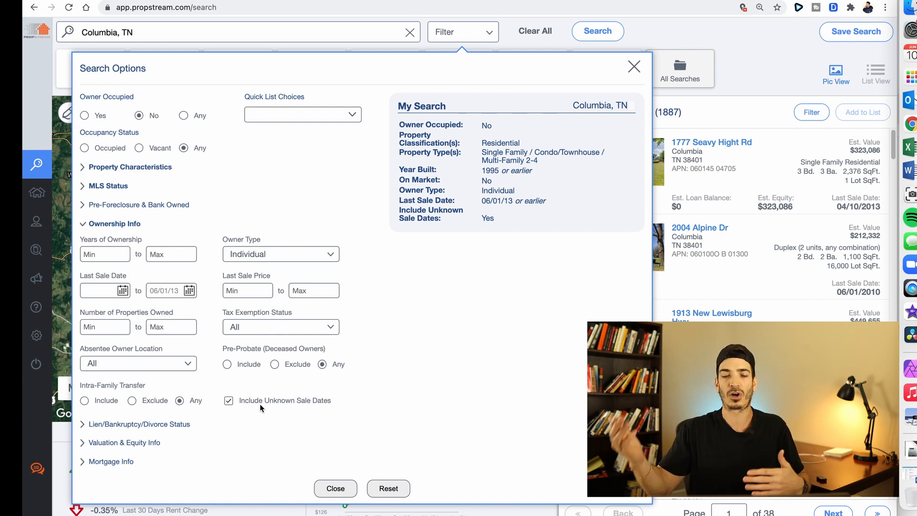
pyautogui.scroll(-1, 204, 274)
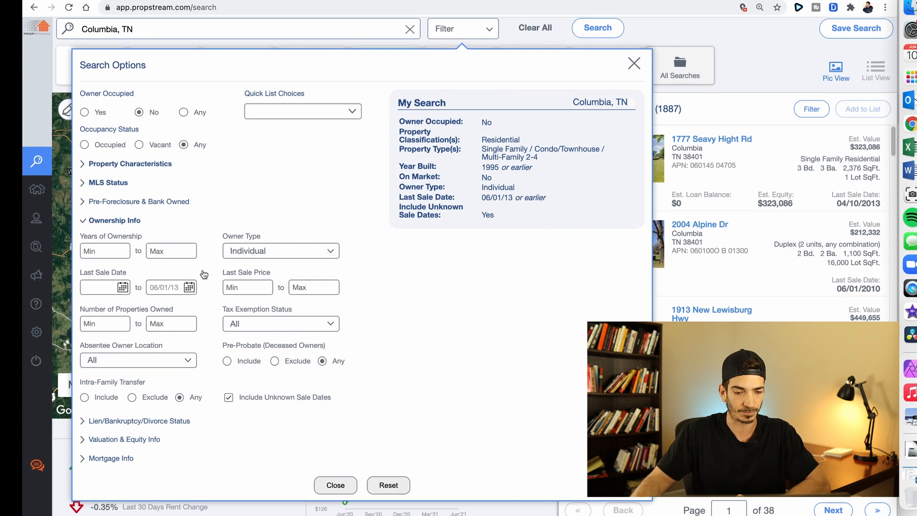
pyautogui.scroll(1, 204, 274)
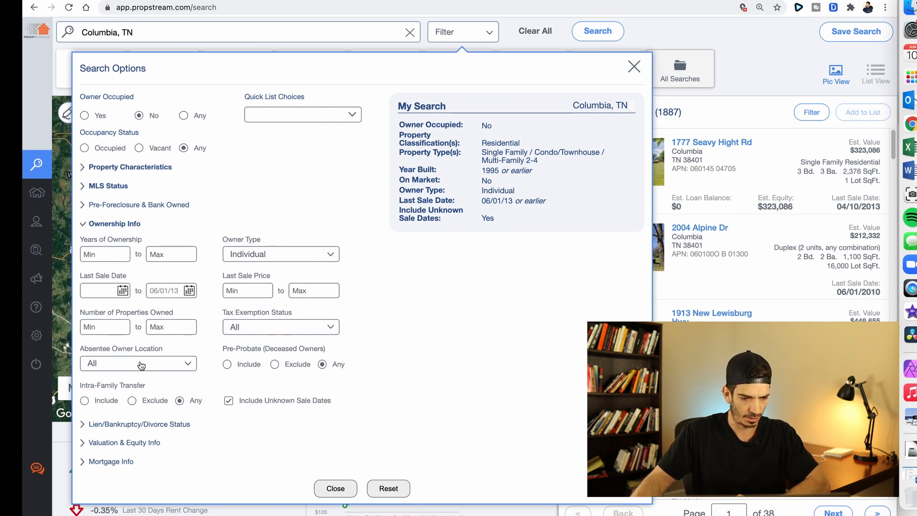
# - Set the maximum estimated value to 250,000 in the valuation and equity filters
pyautogui.click(111, 446)
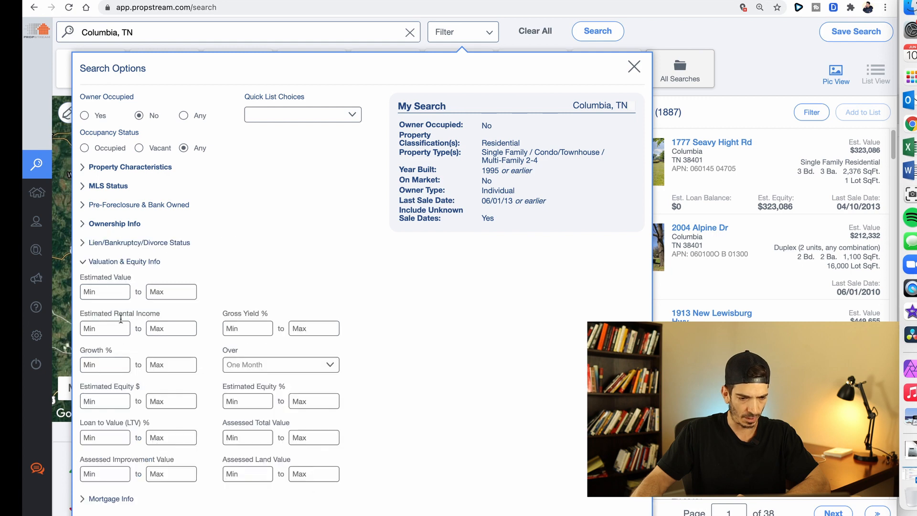
pyautogui.click(173, 293)
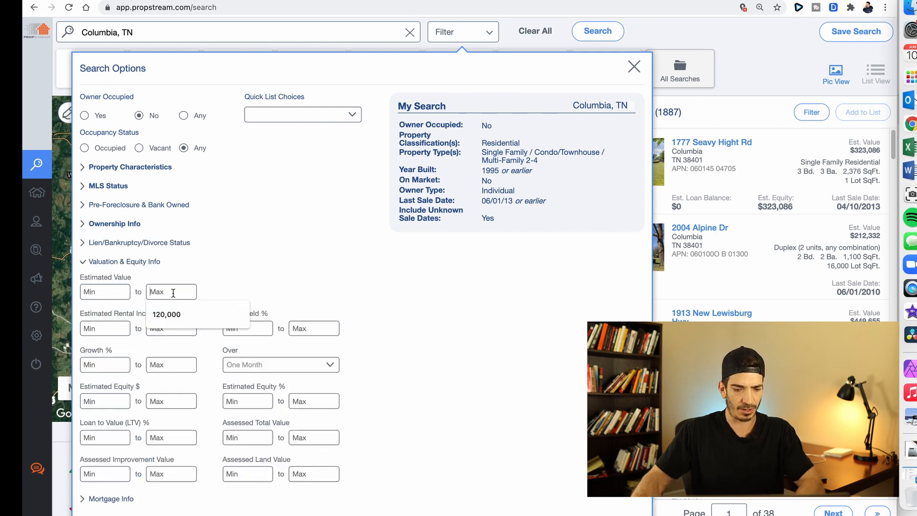
pyautogui.write('250,000')
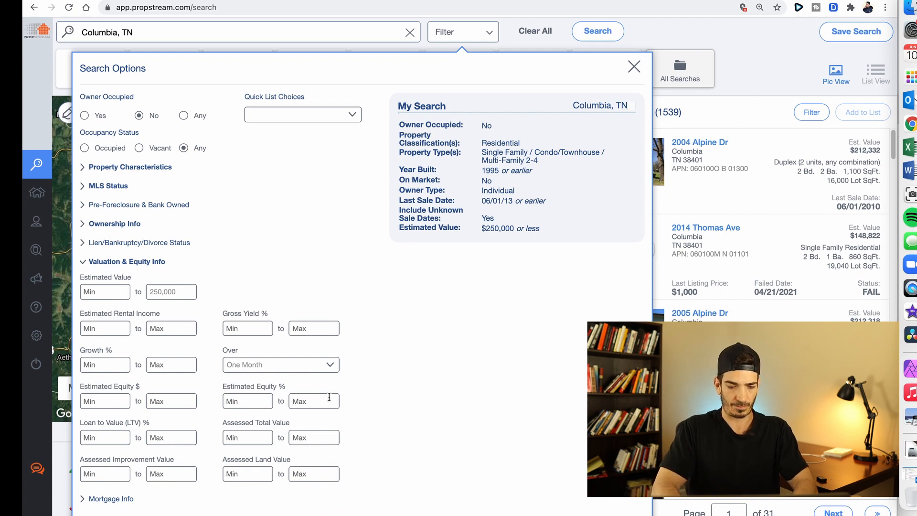
pyautogui.write('40')
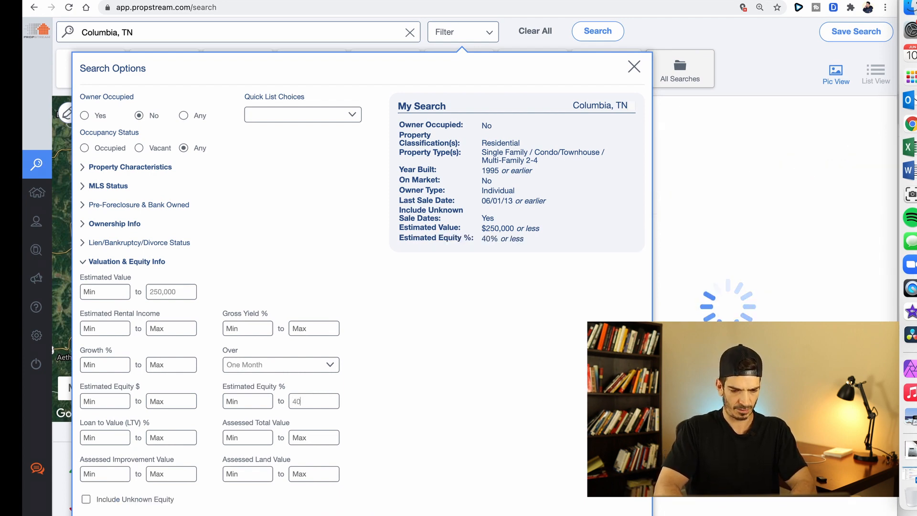
pyautogui.press('BackSpace')
pyautogui.press('BackSpace')
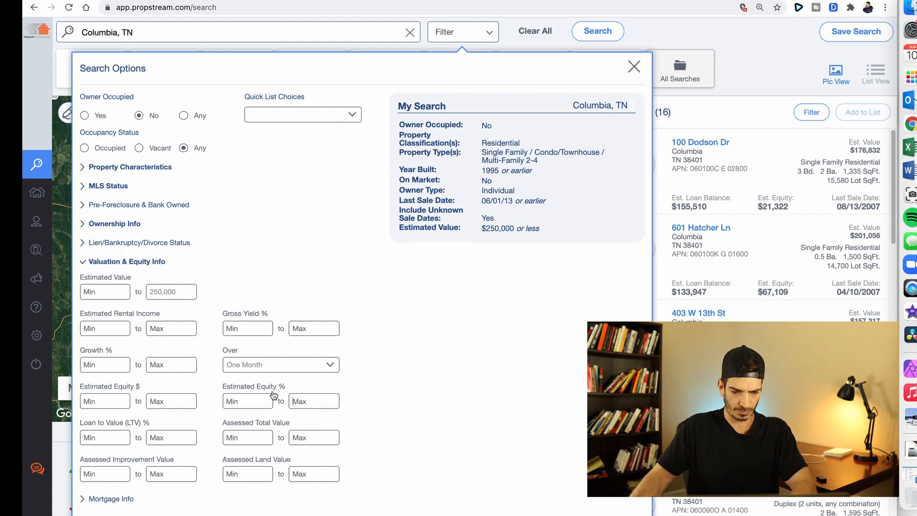
# - Set the minimum estimated equity to 40% and the maximum assessed total value to 250,000
pyautogui.click(270, 397)
pyautogui.write('40')
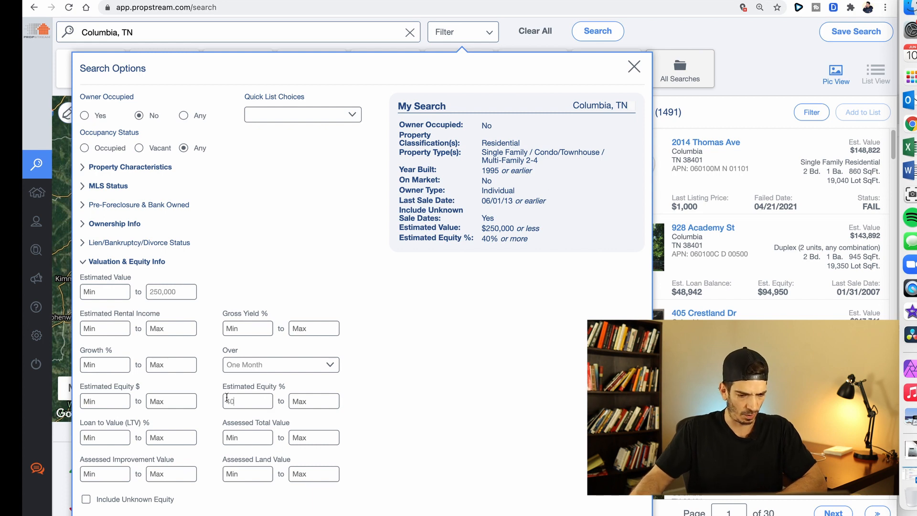
pyautogui.click(301, 436)
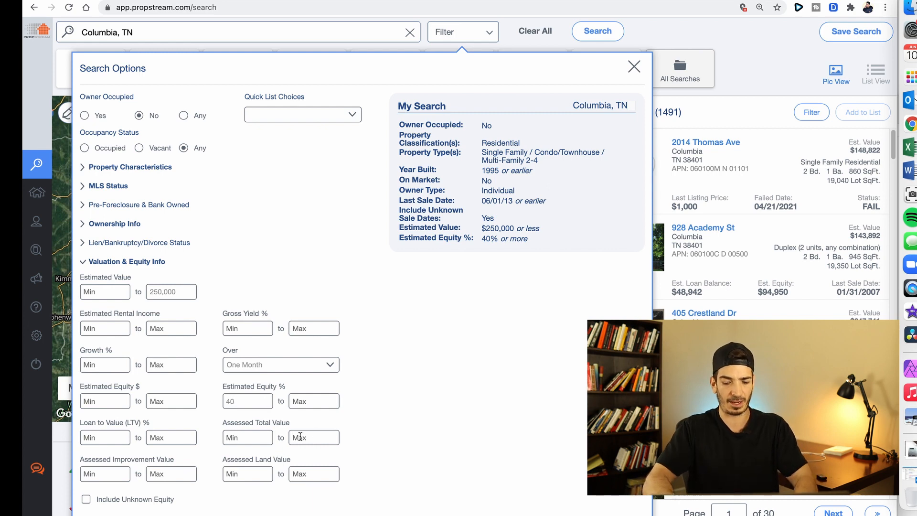
pyautogui.write('250,000')
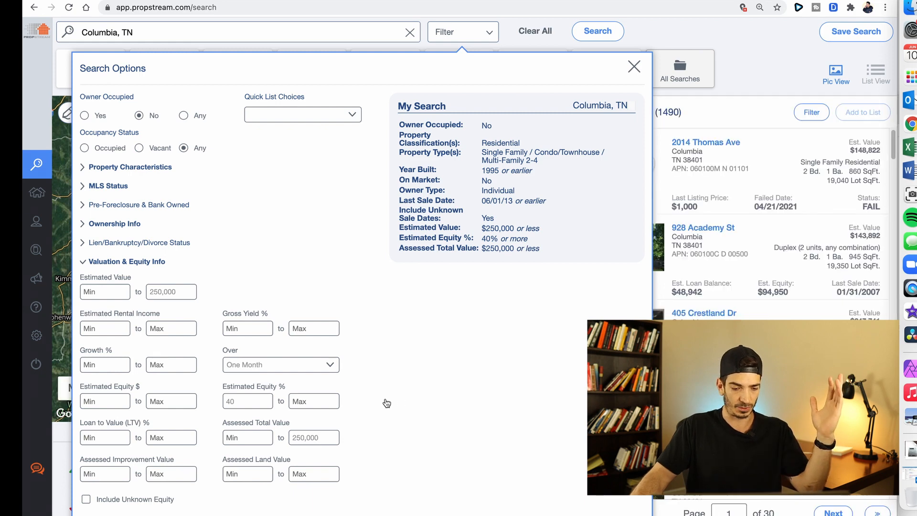
# - Include properties with unknown equity, toggling the option off and on again to compare the results
pyautogui.click(86, 500)
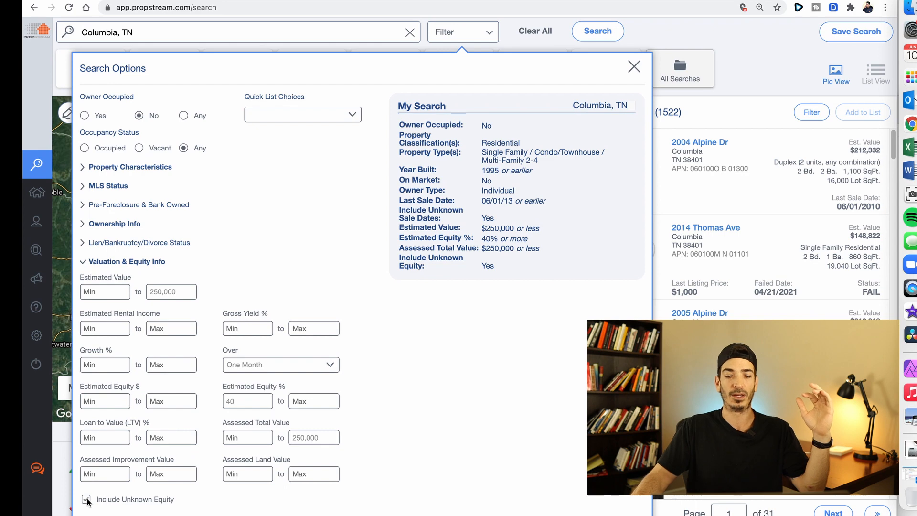
pyautogui.click(87, 500)
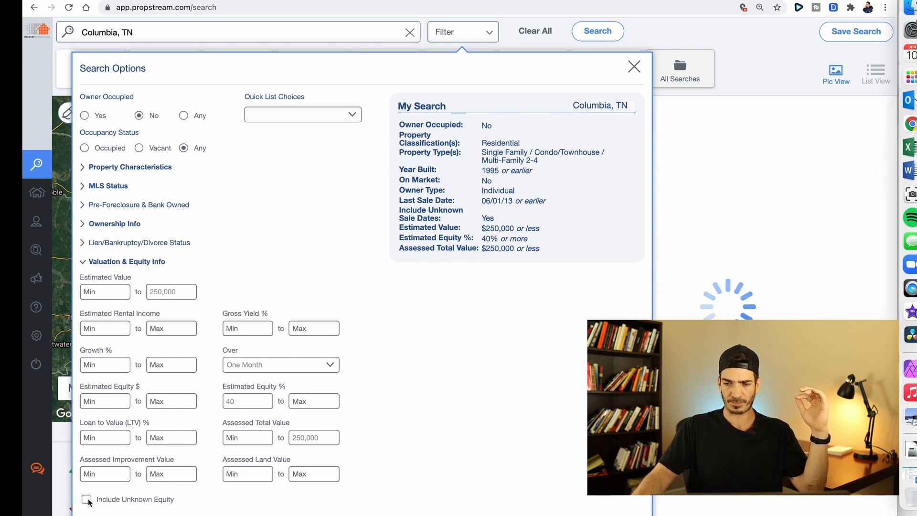
pyautogui.click(86, 499)
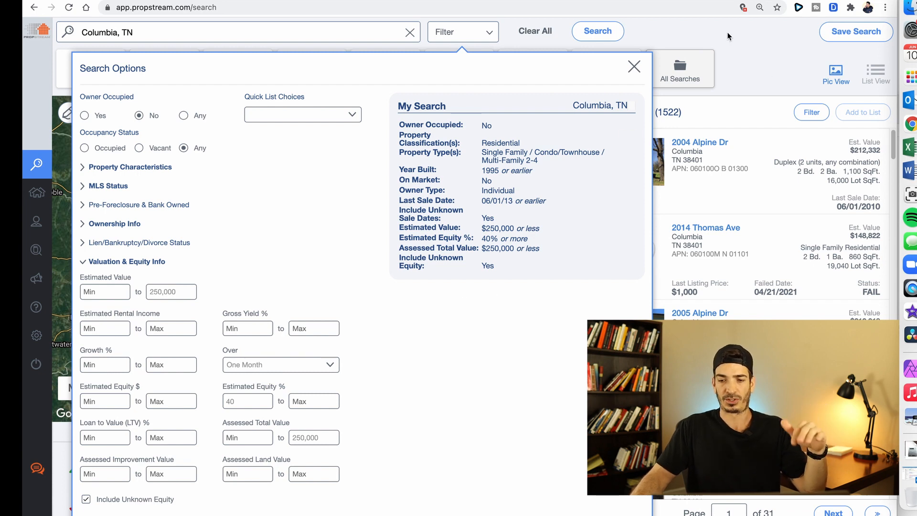
# - Dismiss the search options and select all unique properties in the results
pyautogui.click(674, 113)
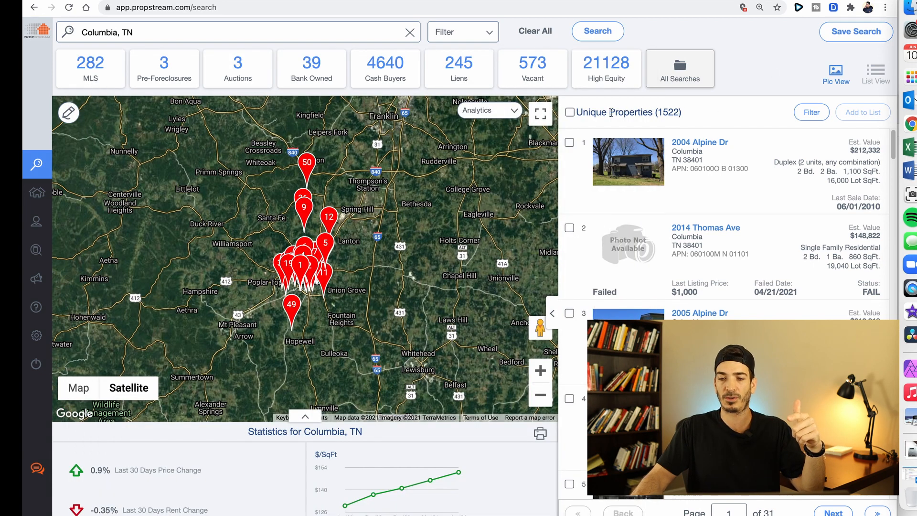
pyautogui.click(570, 112)
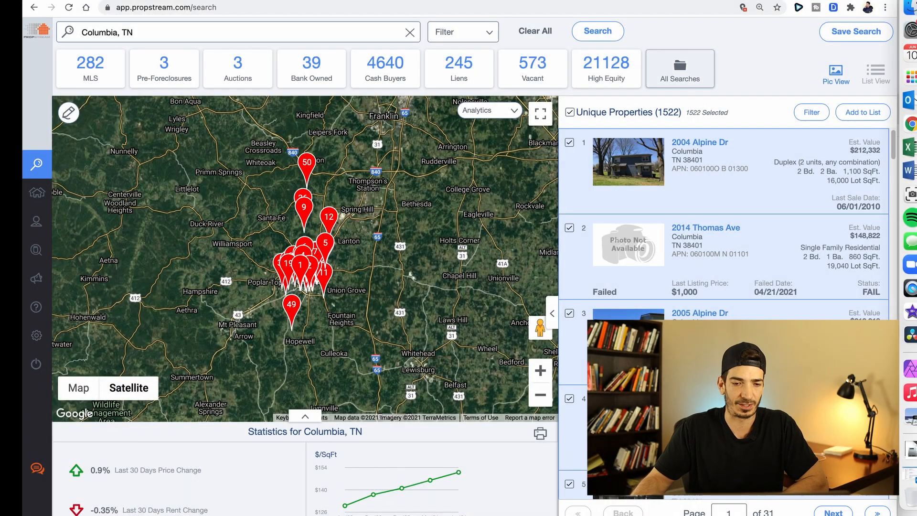
# - Restrict the search to vacant properties by setting both the quick list choice and the occupancy status to Vacant
pyautogui.click(489, 38)
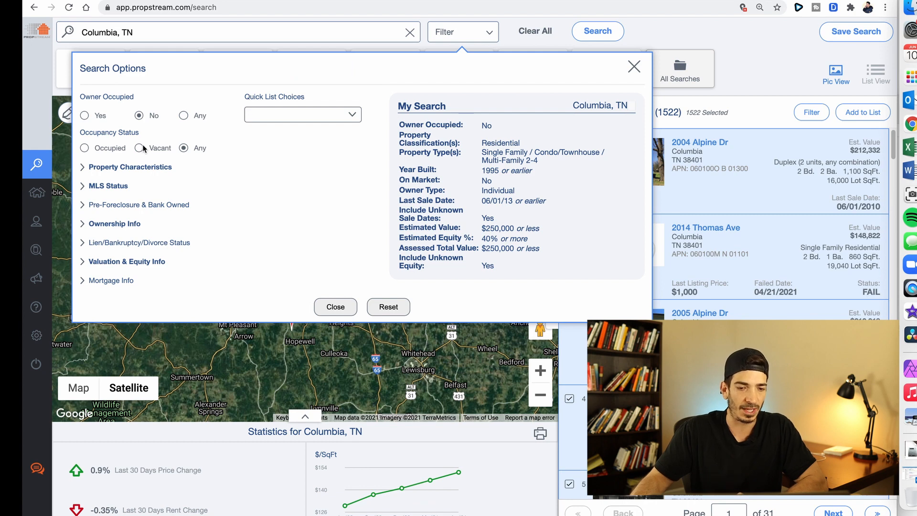
pyautogui.click(294, 120)
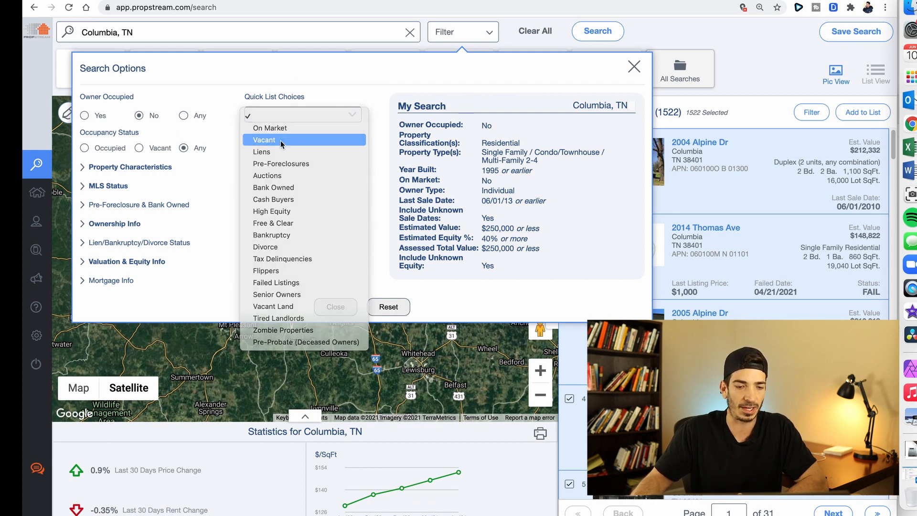
pyautogui.click(287, 140)
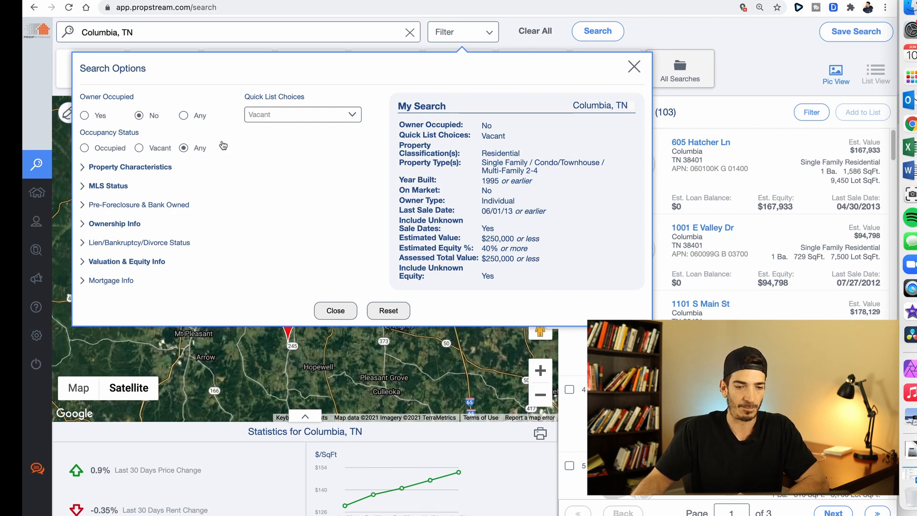
pyautogui.click(139, 148)
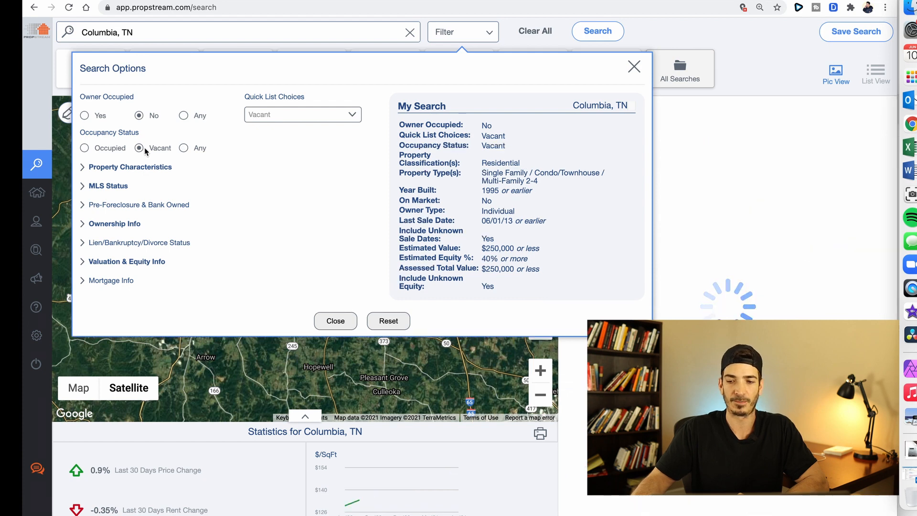
# - Clear the quick list choice to compare the results with only the occupancy filter, and set it back to Vacant
pyautogui.click(265, 115)
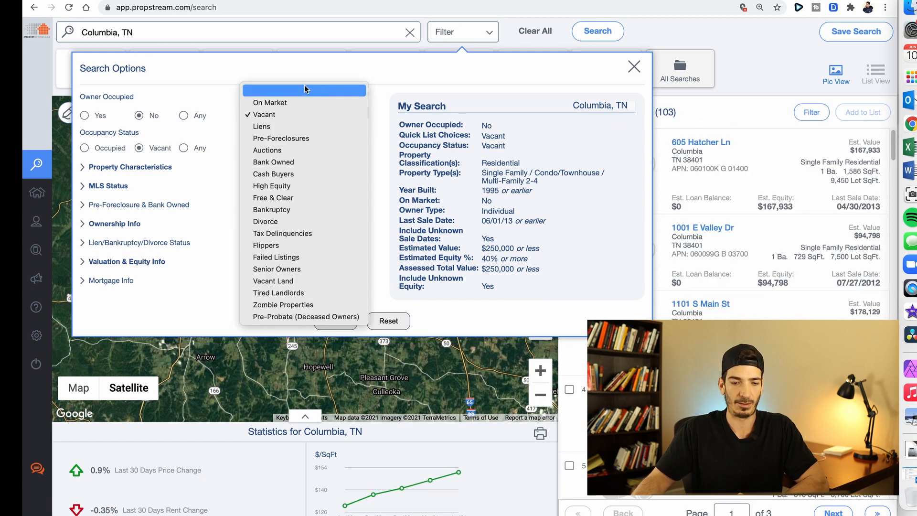
pyautogui.click(293, 72)
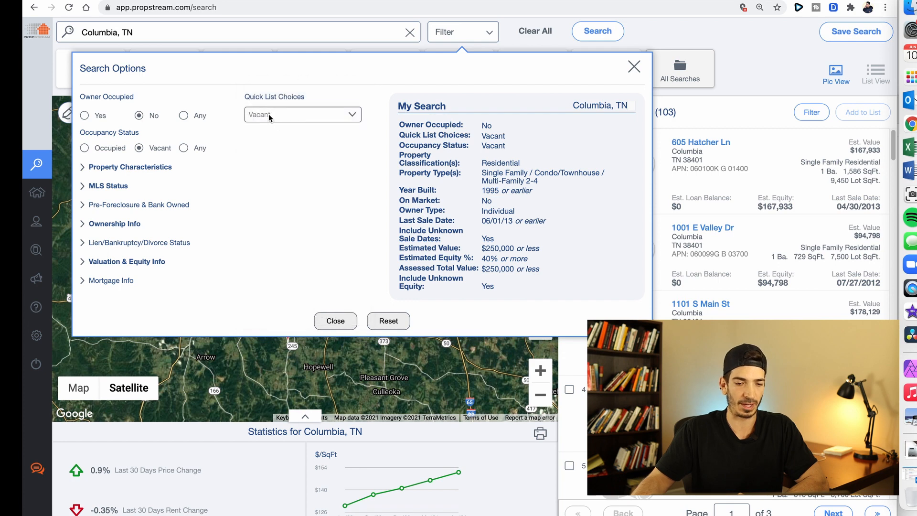
pyautogui.click(270, 116)
pyautogui.click(272, 97)
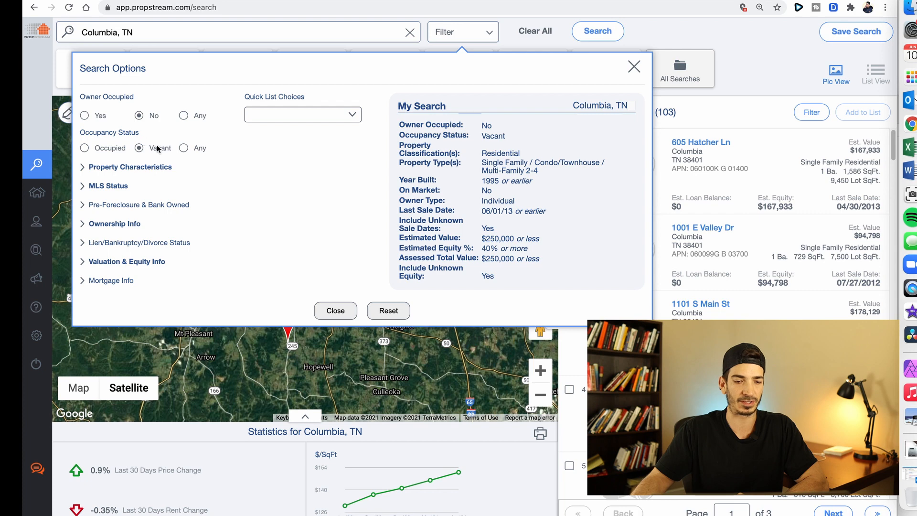
pyautogui.click(291, 120)
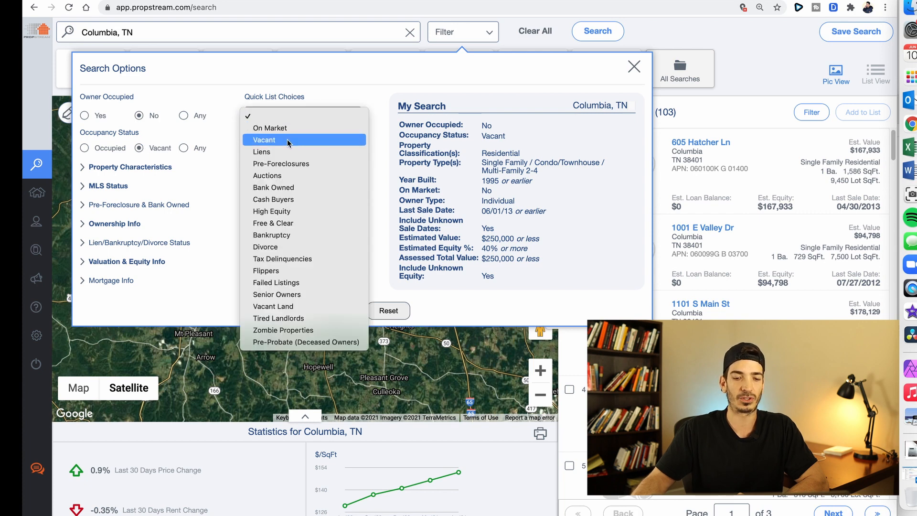
pyautogui.click(288, 141)
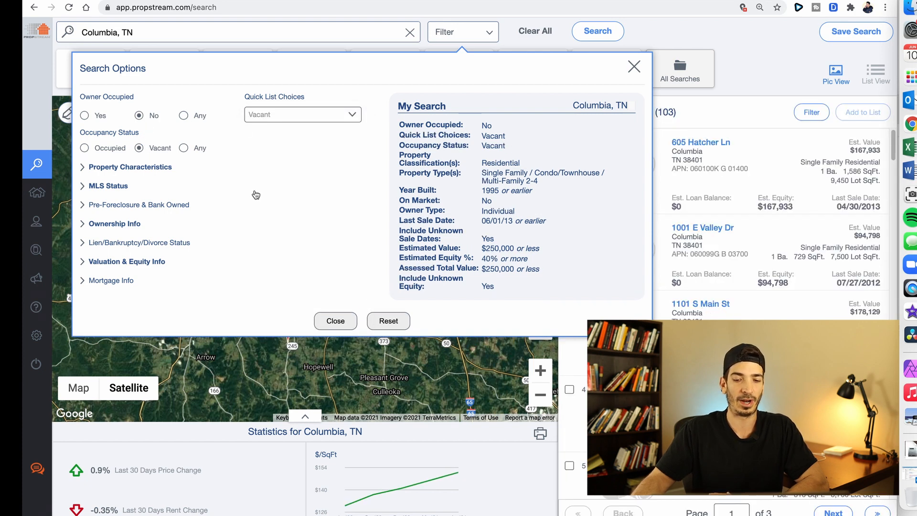